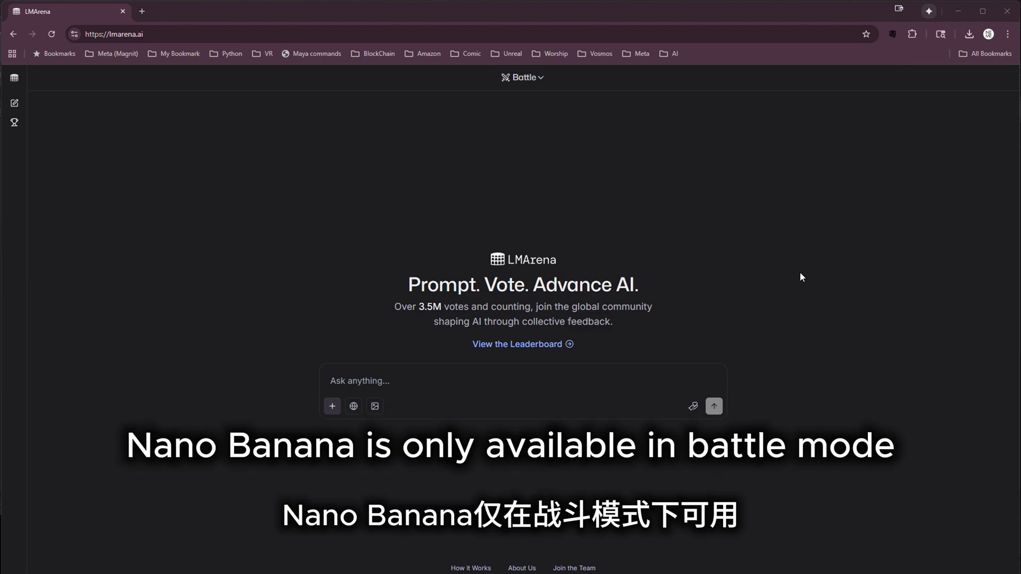
Keep battle mode and switch the prompt to image generation
{"action": "left_click", "coordinate": [539, 78]}
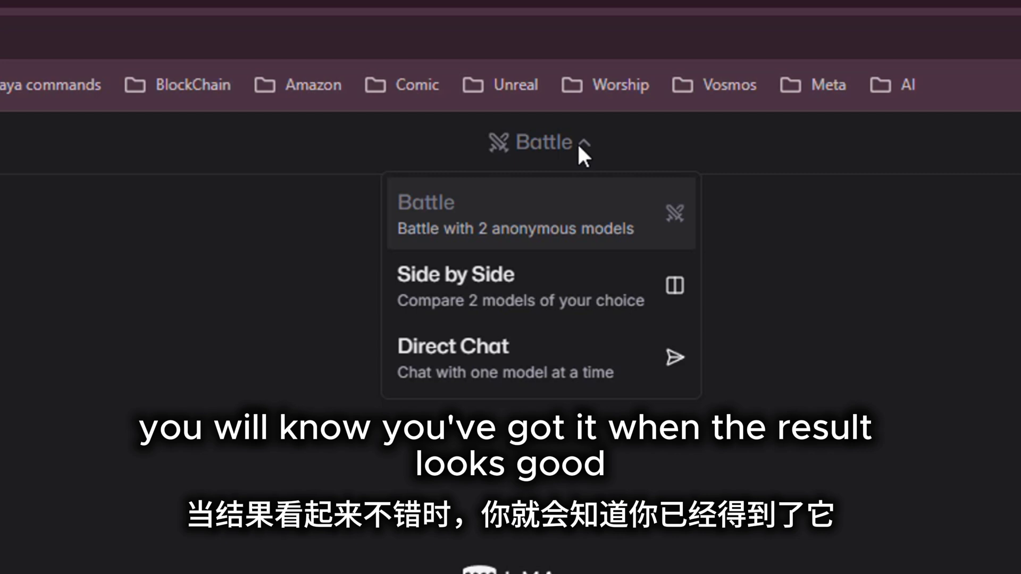
{"action": "left_click", "coordinate": [579, 145]}
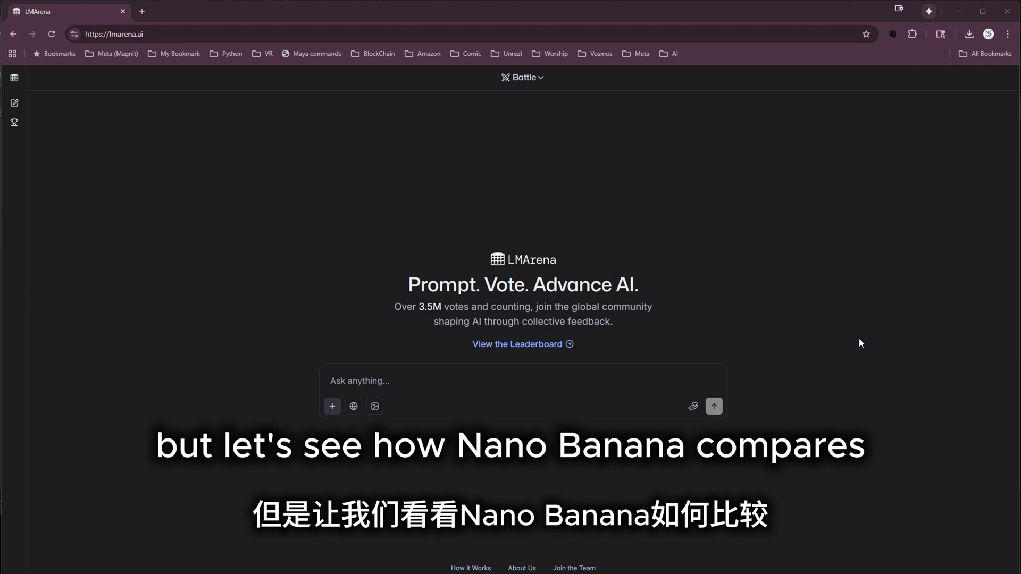
{"action": "left_click", "coordinate": [375, 407]}
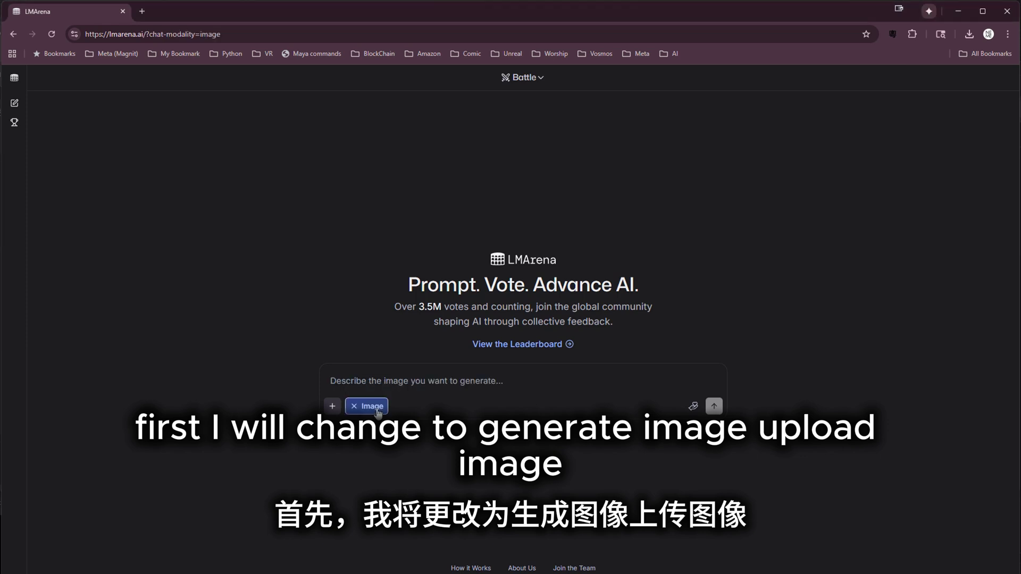
Attach the cheerleader photo and send 'Change upper outfit to yellow tank top'
{"action": "left_click", "coordinate": [338, 402]}
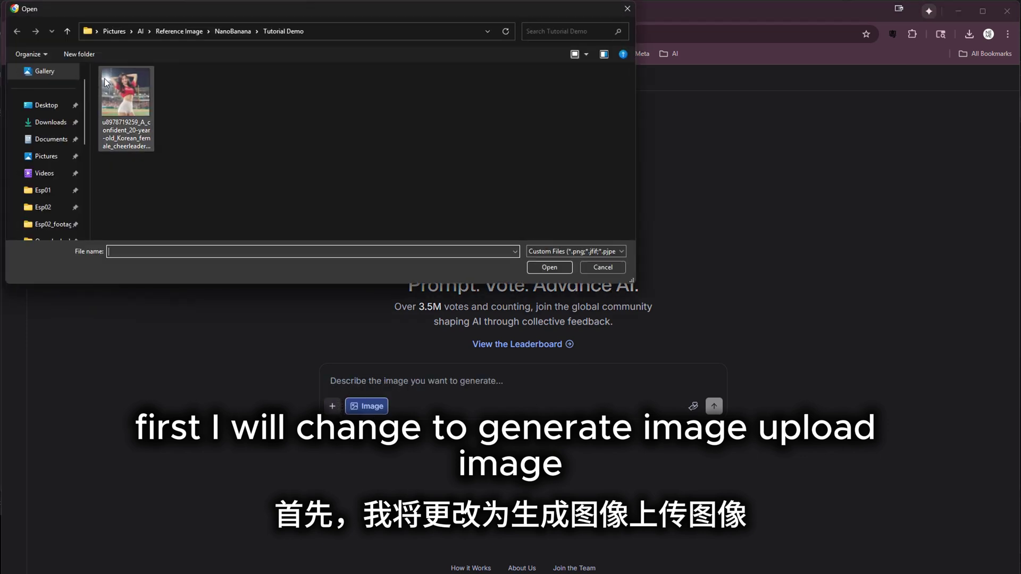
{"action": "double_click", "coordinate": [136, 100]}
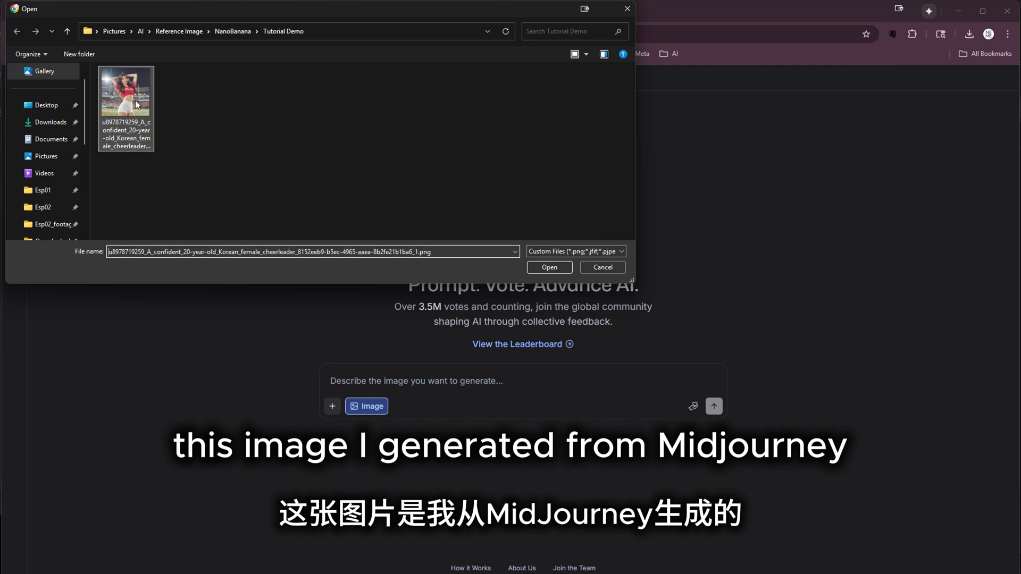
{"action": "type", "text": "Change upper outfit to yellow tank top"}
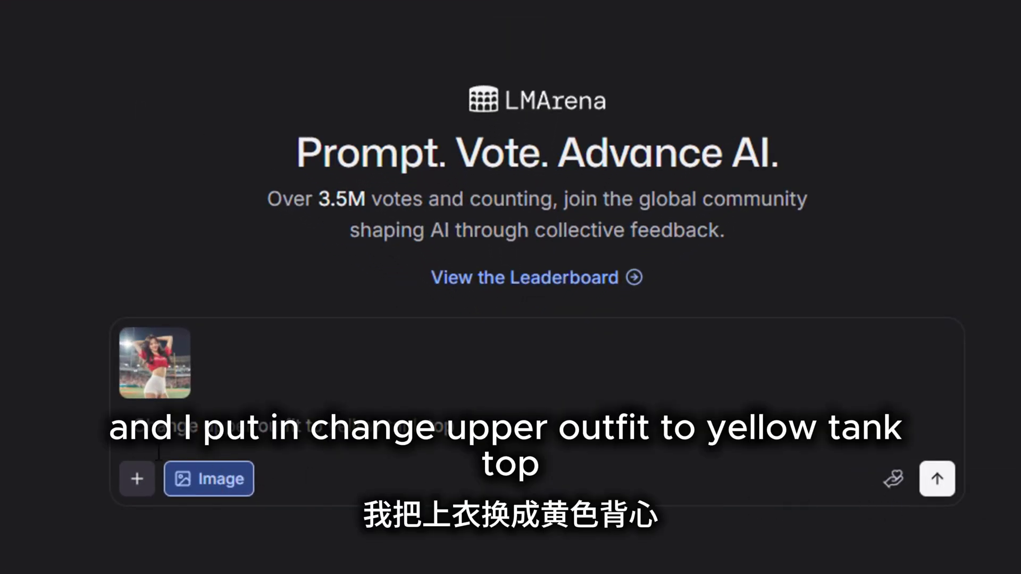
{"action": "left_click", "coordinate": [936, 481]}
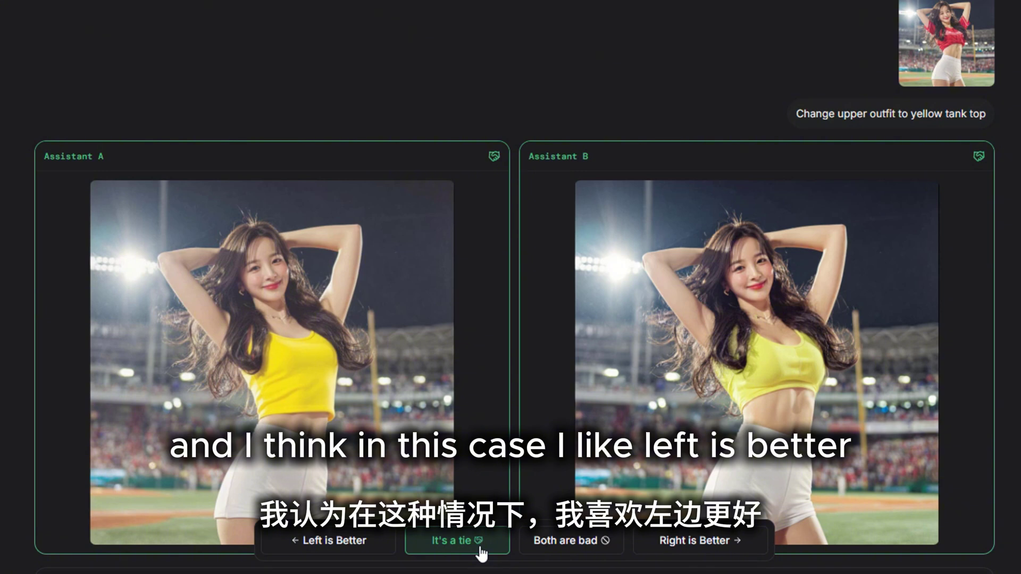
Vote 'Left is Better' on the first yellow-top battle, then 'Right is Better' on the second
{"action": "left_click", "coordinate": [357, 548]}
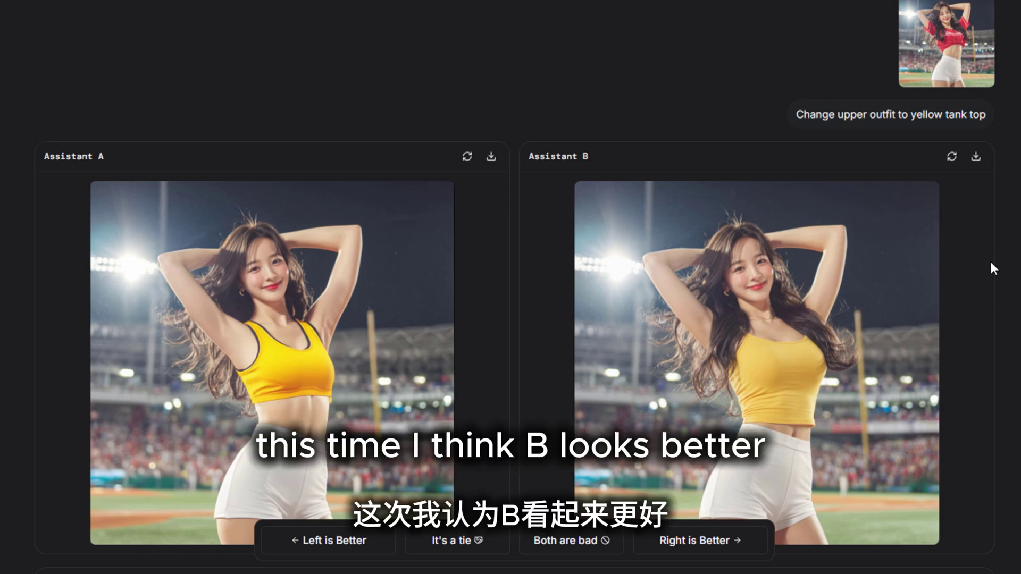
{"action": "left_click", "coordinate": [744, 539]}
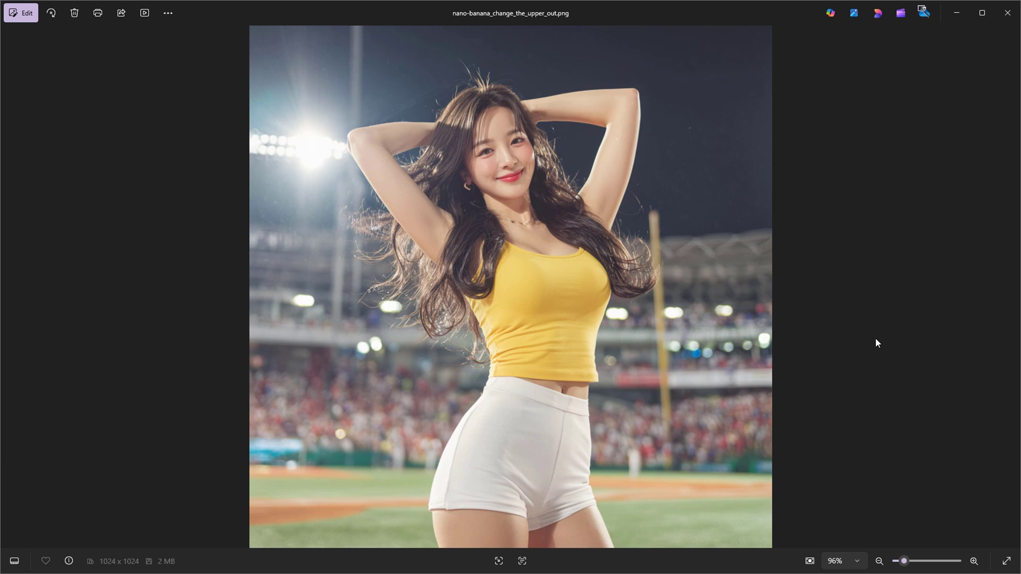
Flip back and forth between the yellow tank top edit and the original red-top photo
{"action": "key", "text": "Left"}
{"action": "key", "text": "Right"}
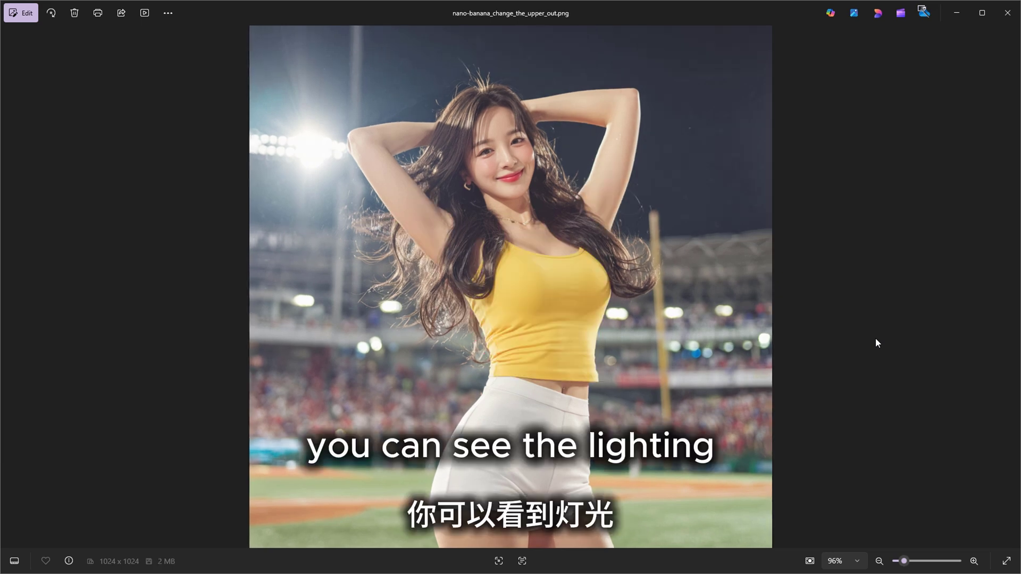
{"action": "key", "text": "Left"}
{"action": "key", "text": "Right"}
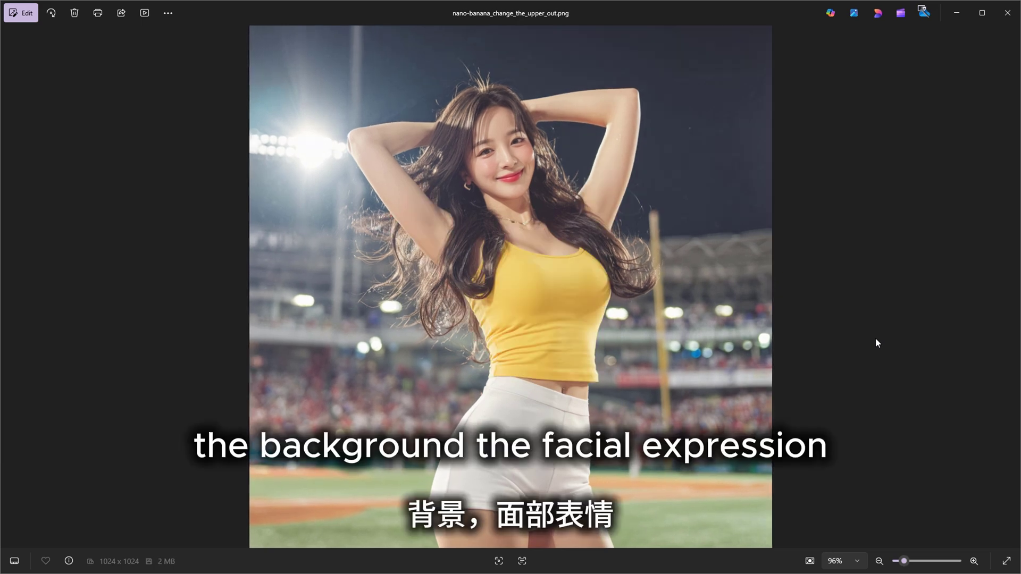
{"action": "key", "text": "Left"}
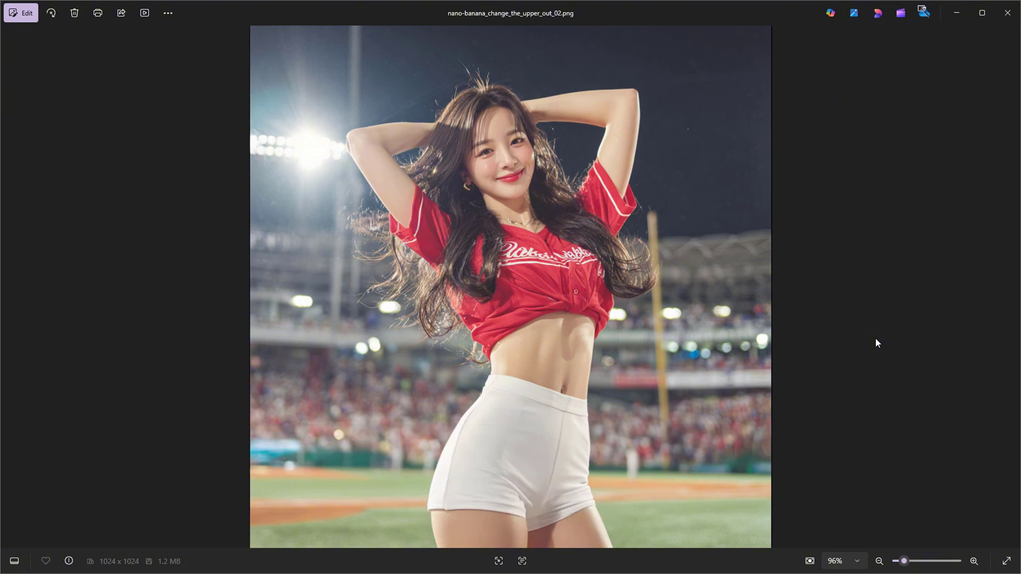
{"action": "key", "text": "Right"}
{"action": "key", "text": "Left"}
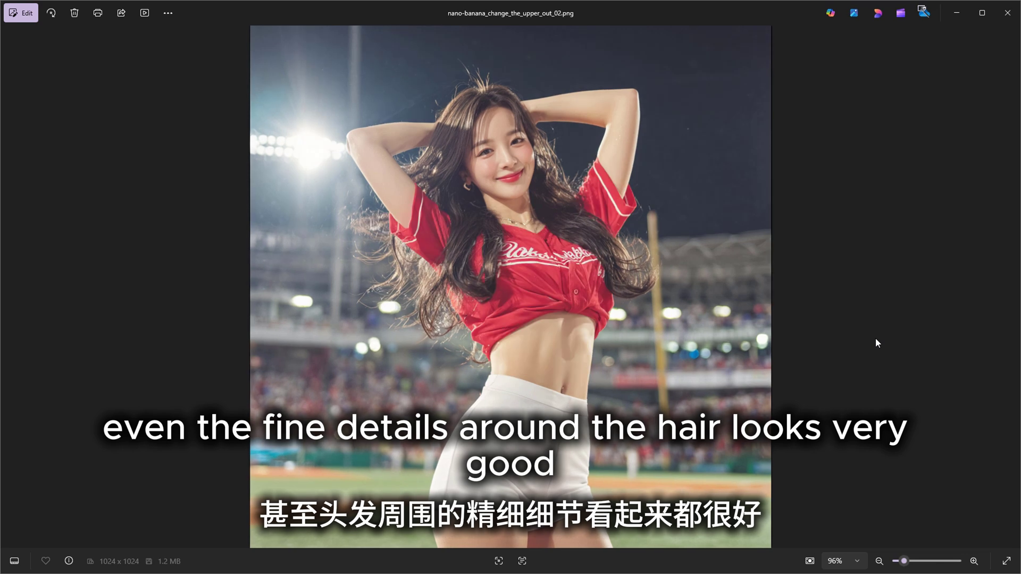
{"action": "key", "text": "Right"}
{"action": "key", "text": "Left"}
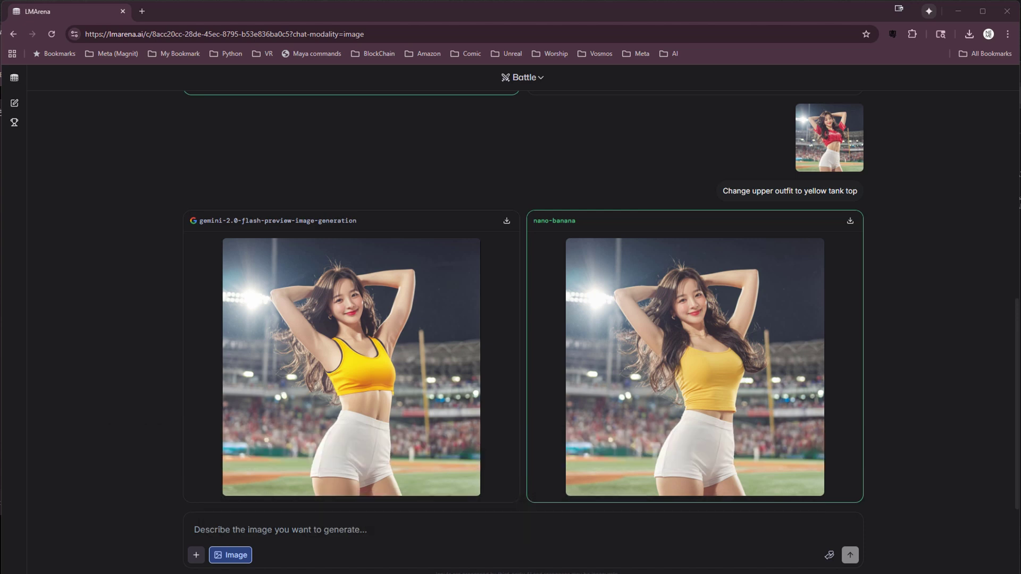
Attach the cheerleader photo and submit 'Change camera angle to her side profile'
{"action": "left_click", "coordinate": [197, 555]}
{"action": "double_click", "coordinate": [137, 109]}
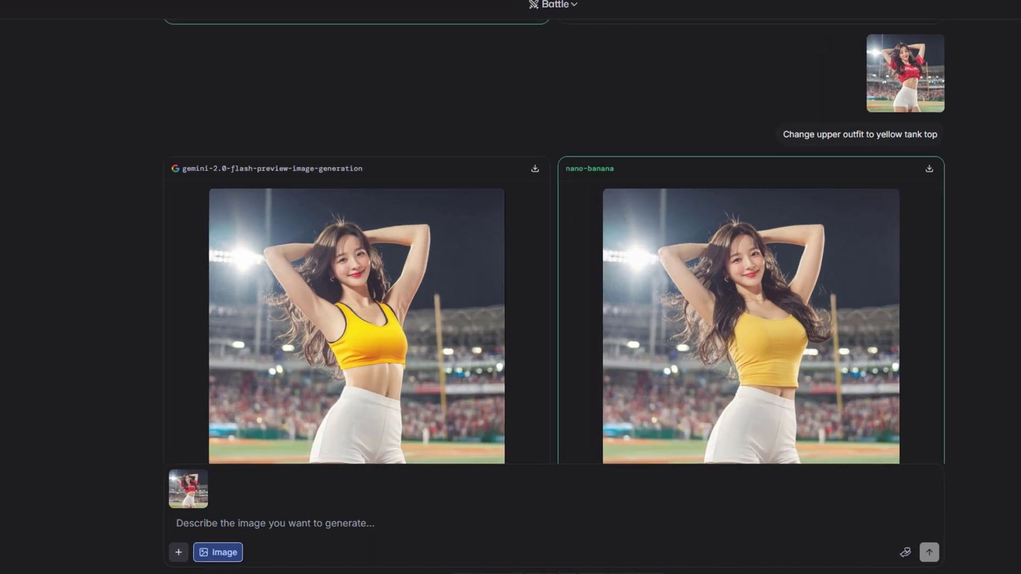
{"action": "left_click", "coordinate": [496, 495]}
{"action": "type", "text": "Change camera angle to her side profile"}
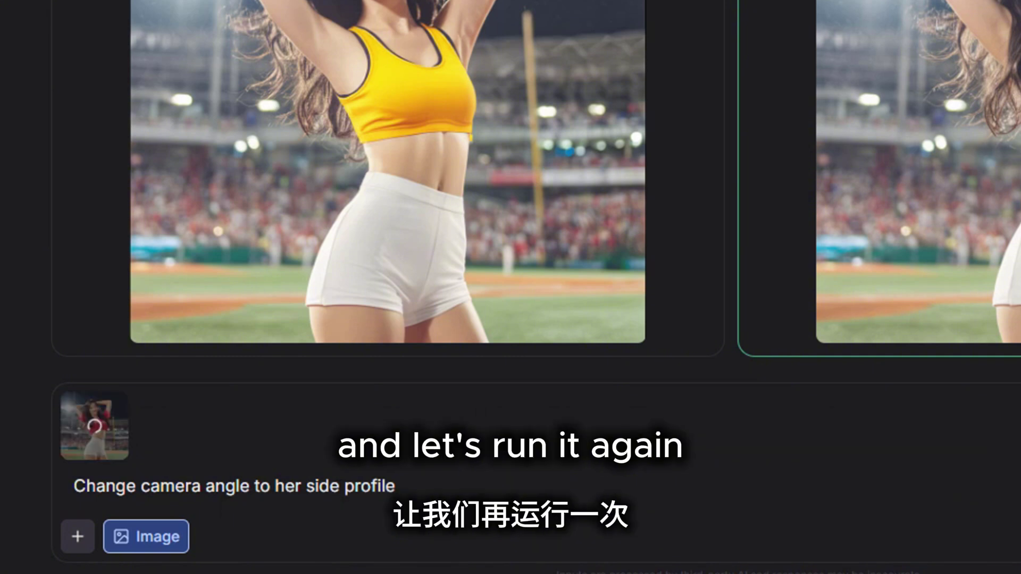
{"action": "key", "text": "Return"}
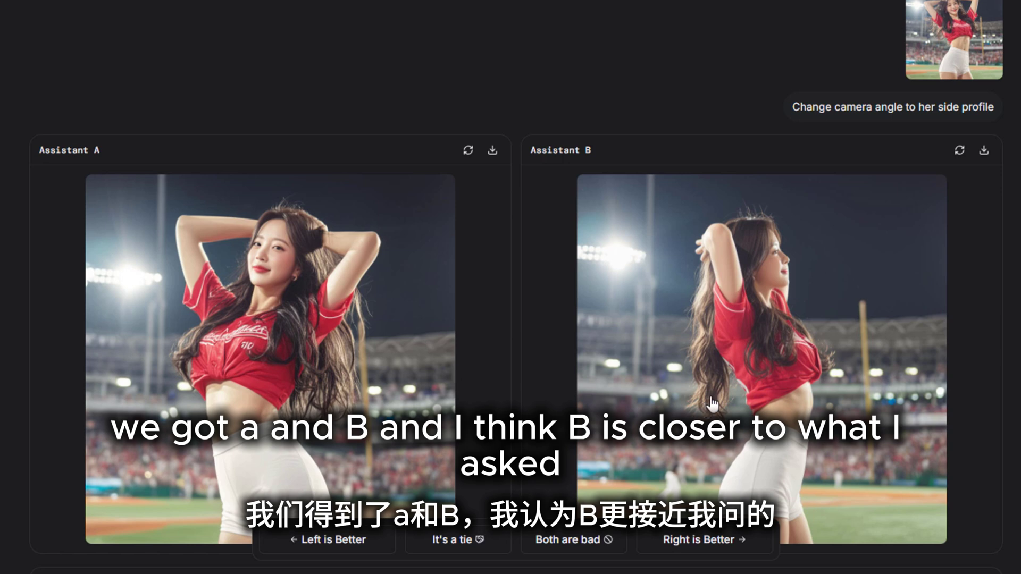
Vote the right side-profile result better, then flip between its image and the original
{"action": "left_click", "coordinate": [723, 550]}
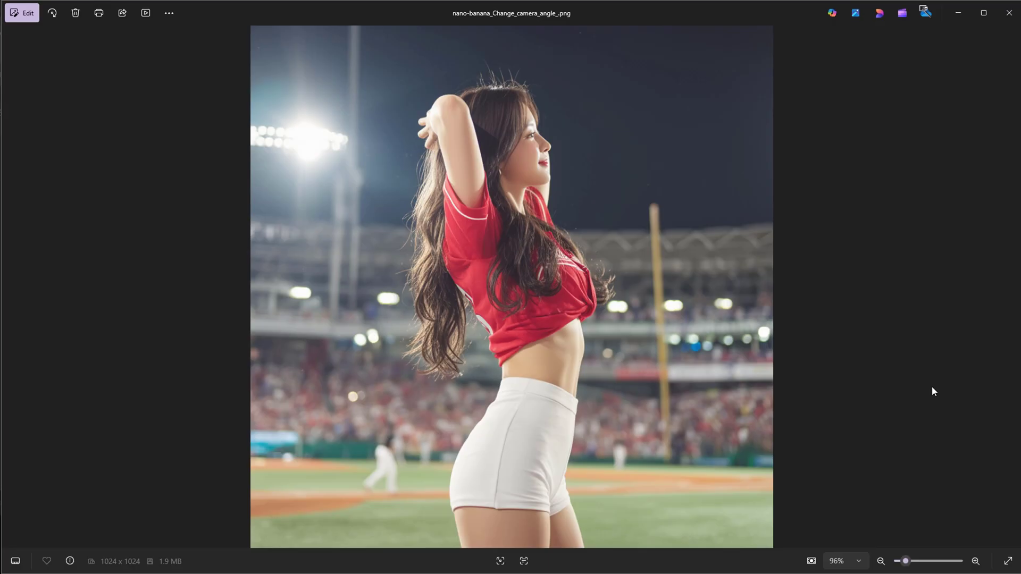
{"action": "key", "text": "Right"}
{"action": "key", "text": "Left"}
{"action": "key", "text": "Right"}
{"action": "key", "text": "Left"}
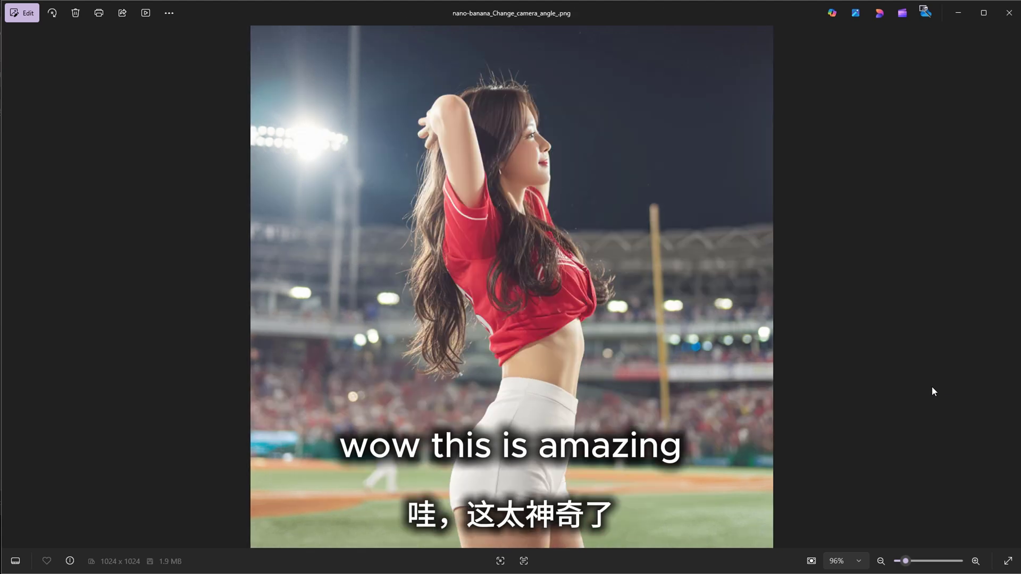
Alternate between nano-banana's side-profile edit and the original front-facing cheerleader photo
{"action": "key", "text": "Right"}
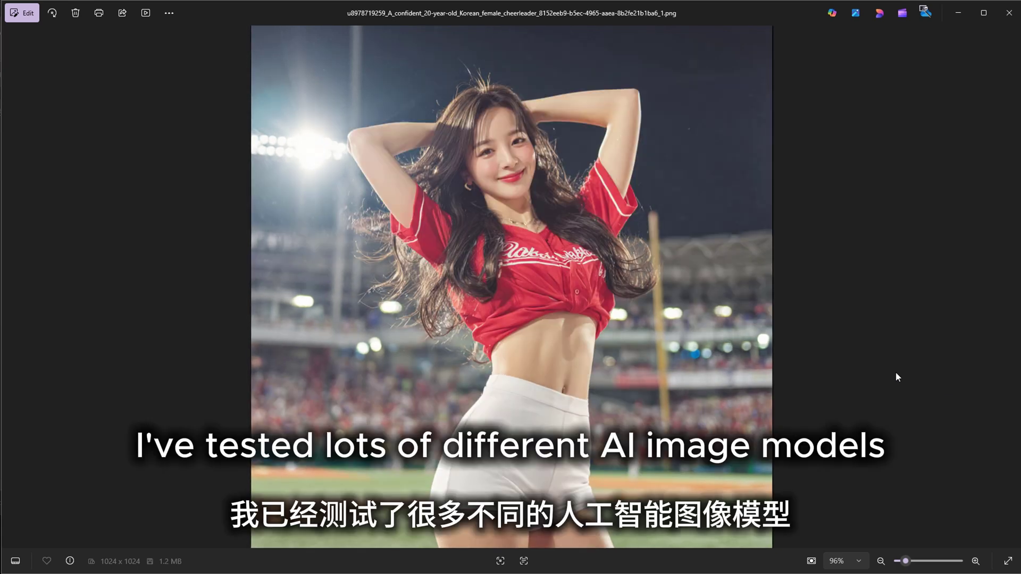
{"action": "key", "text": "Left"}
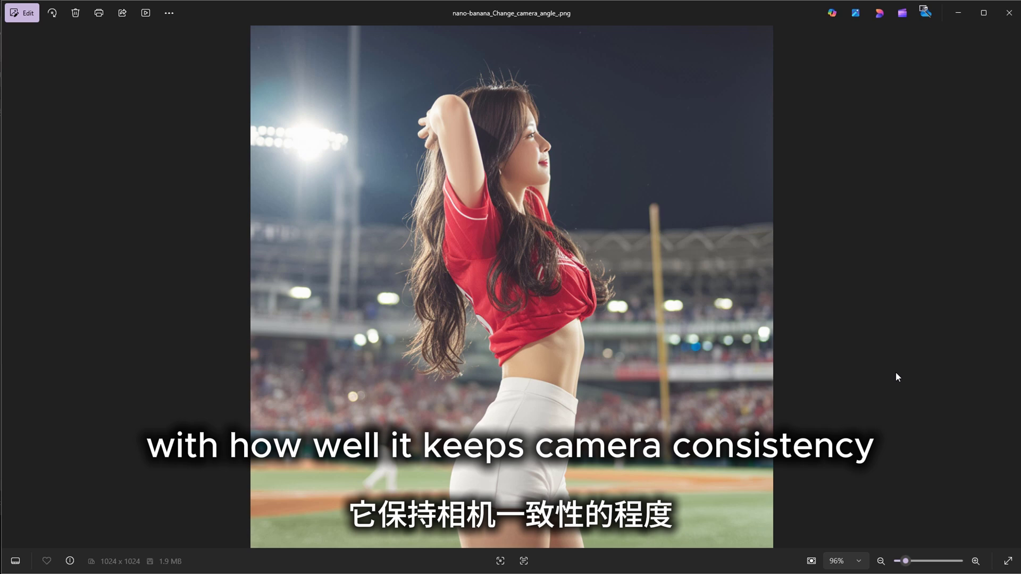
{"action": "key", "text": "Right"}
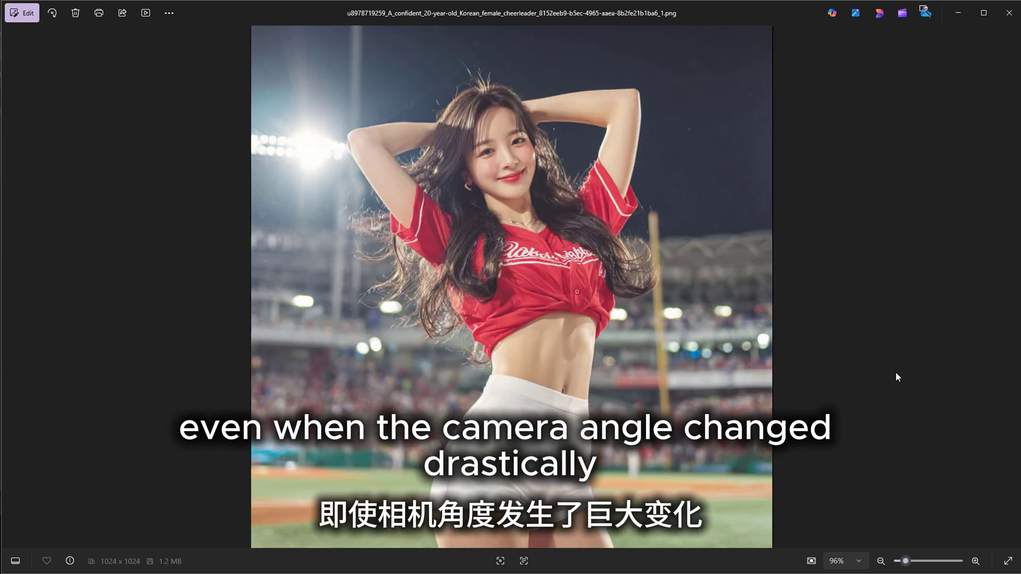
{"action": "key", "text": "Left"}
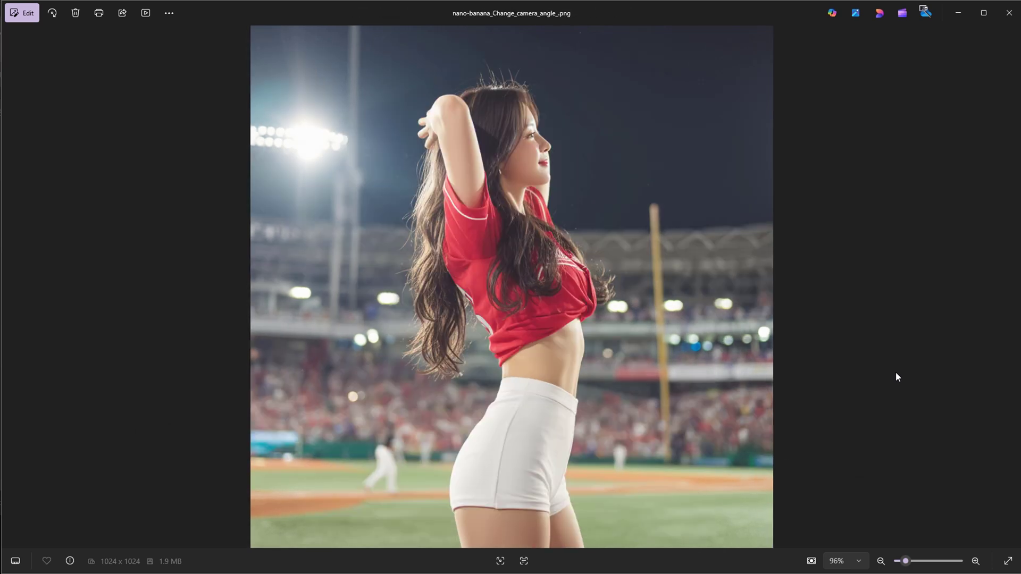